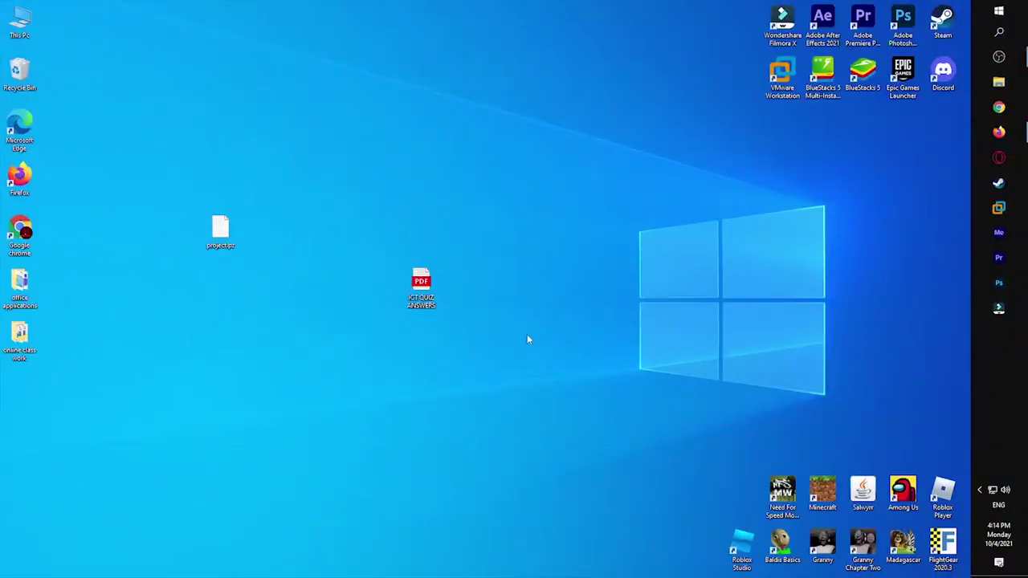
Refresh the desktop and launch Firefox to a blank new tab
{"action": "right_click", "coordinate": [527, 339]}
{"action": "left_click", "coordinate": [542, 356]}
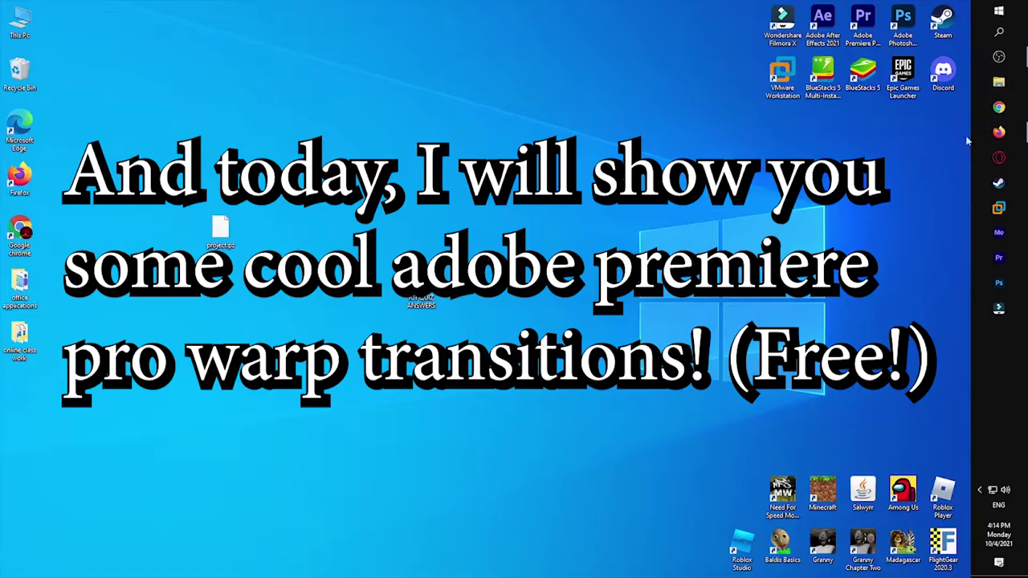
{"action": "left_click", "coordinate": [998, 131]}
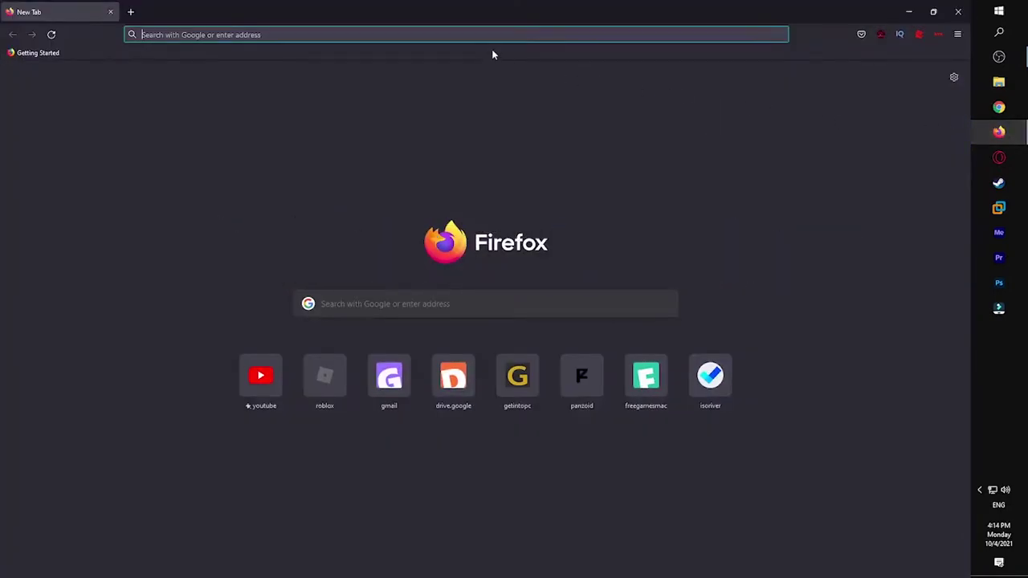
Load the pasted Google Drive link for Warp Transitions Pack.prfpset in the address bar
{"action": "left_click", "coordinate": [472, 35]}
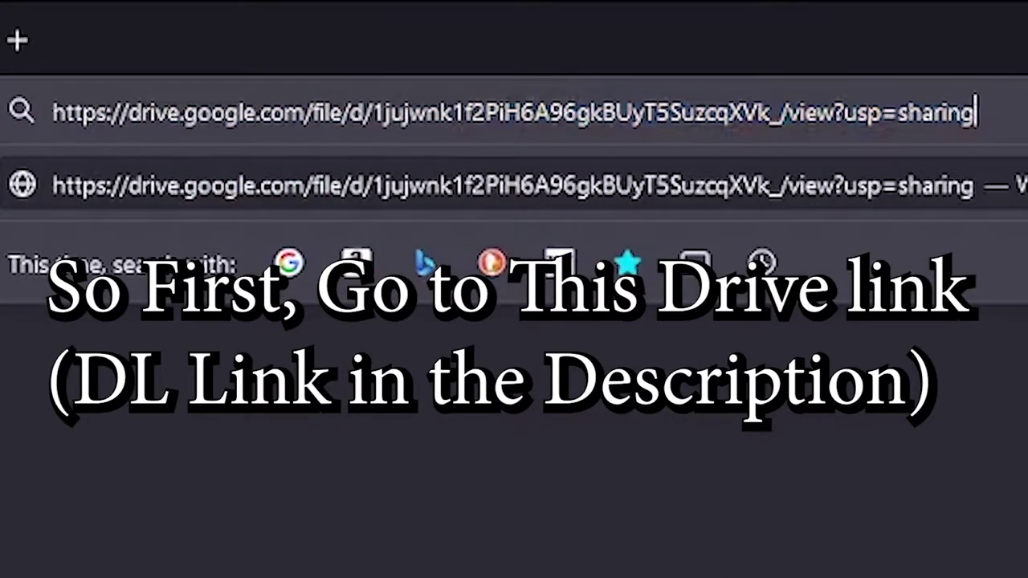
{"action": "key", "text": "Return"}
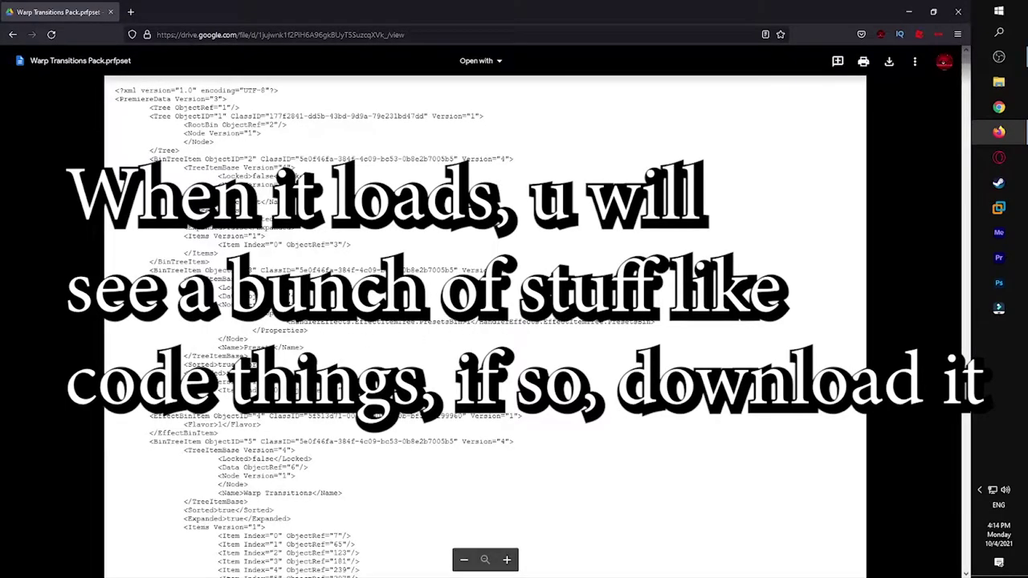
Scroll through the preset's XML code preview and select part of it
{"action": "scroll", "coordinate": [514, 415], "scroll_direction": "down", "scroll_amount": 10}
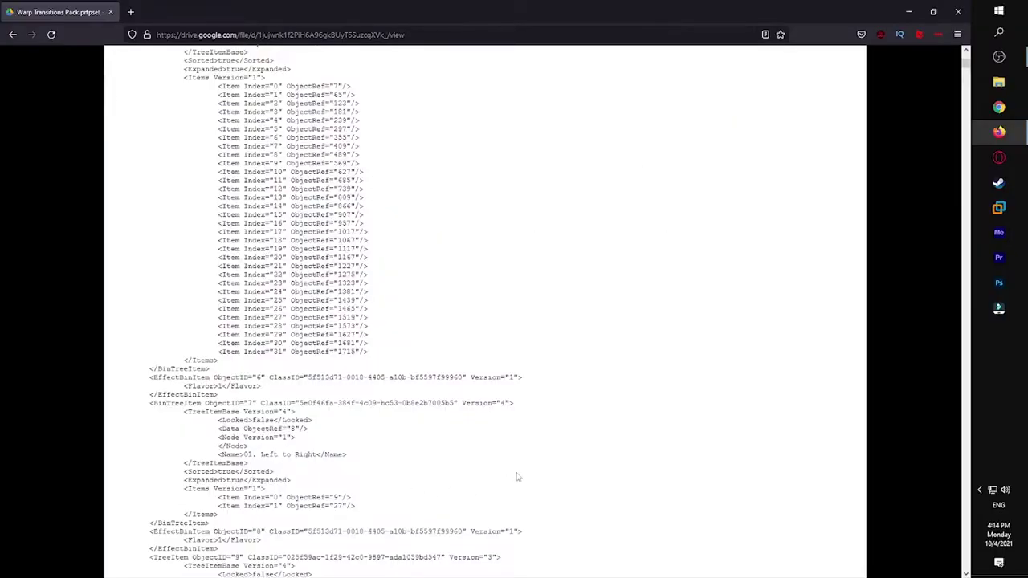
{"action": "left_click_drag", "start_coordinate": [161, 245], "coordinate": [605, 420]}
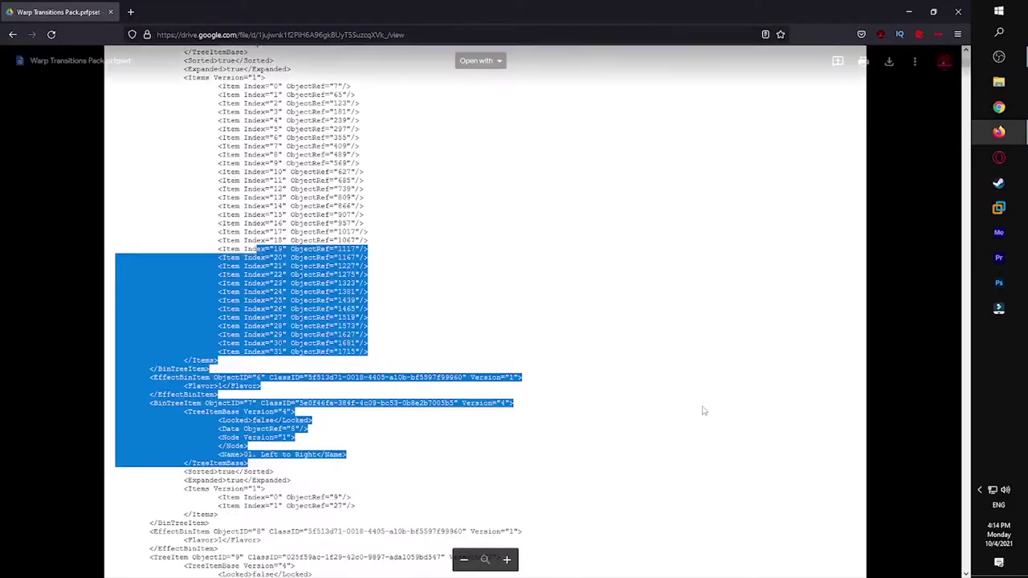
{"action": "scroll", "coordinate": [703, 411], "scroll_direction": "up", "scroll_amount": 6}
{"action": "scroll", "coordinate": [703, 411], "scroll_direction": "up", "scroll_amount": 4}
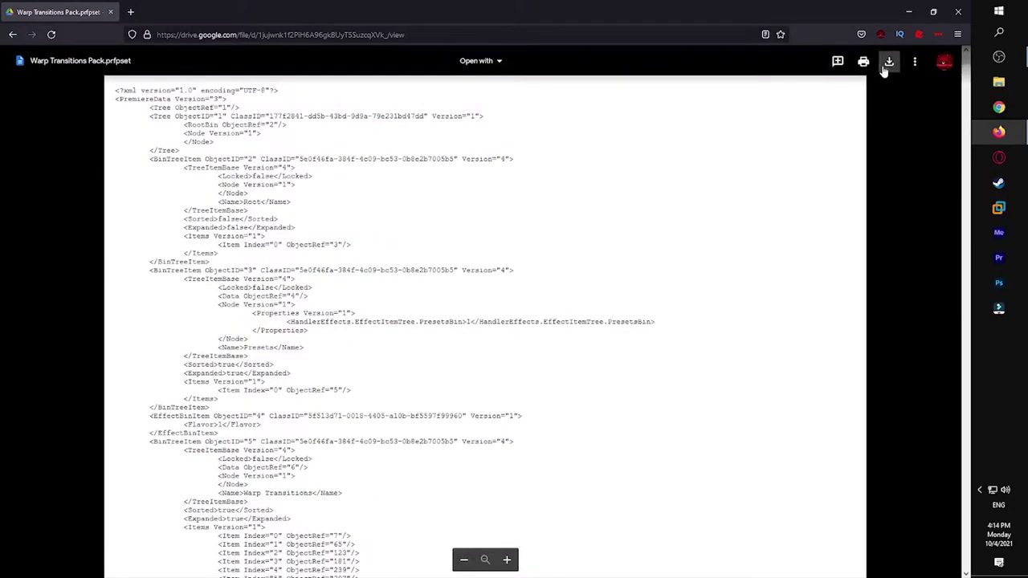
Save Warp Transitions Pack.prfpset to the computer and confirm the 1.1 MB download finished
{"action": "left_click", "coordinate": [890, 64]}
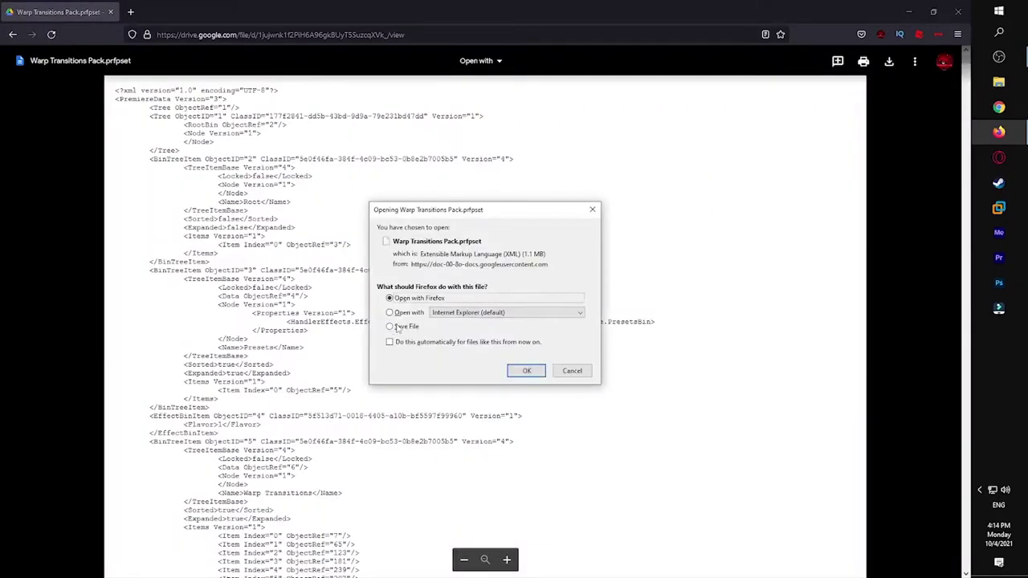
{"action": "left_click", "coordinate": [391, 326]}
{"action": "left_click", "coordinate": [535, 371]}
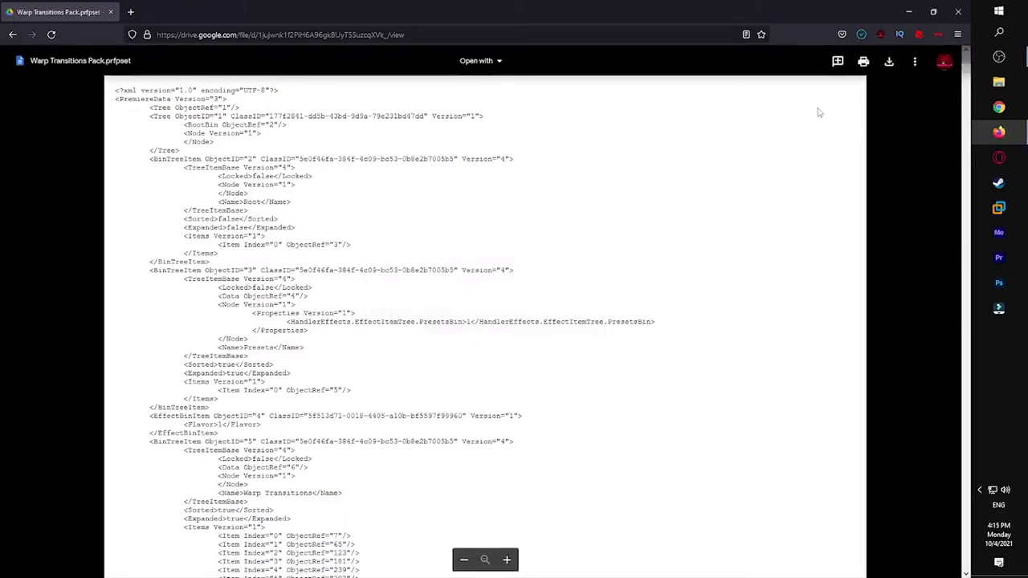
{"action": "left_click", "coordinate": [859, 33]}
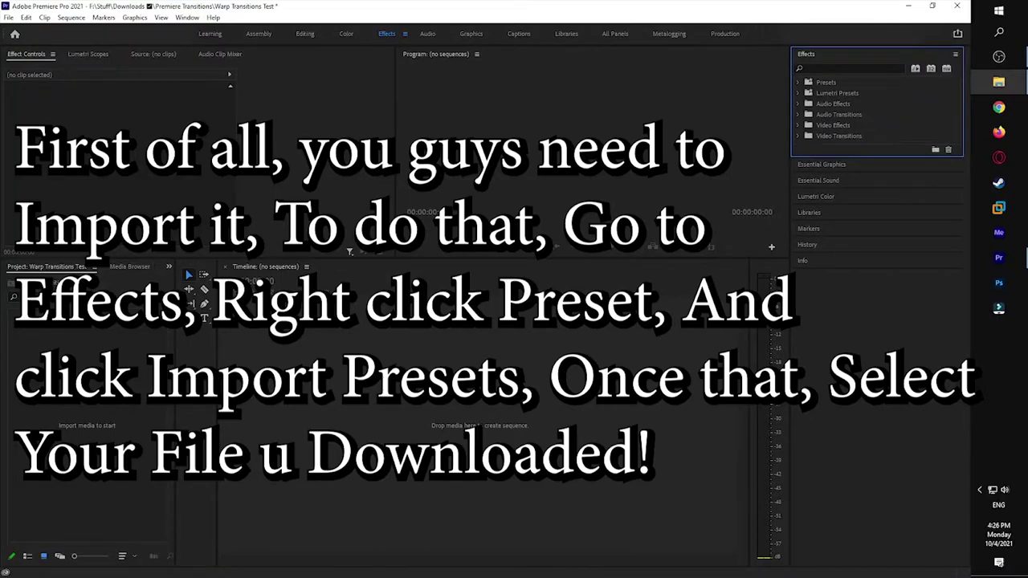
Import Warp Transitions Pack.prfpset from F:\ISO FILES into the Effects panel Presets
{"action": "left_click", "coordinate": [675, 132]}
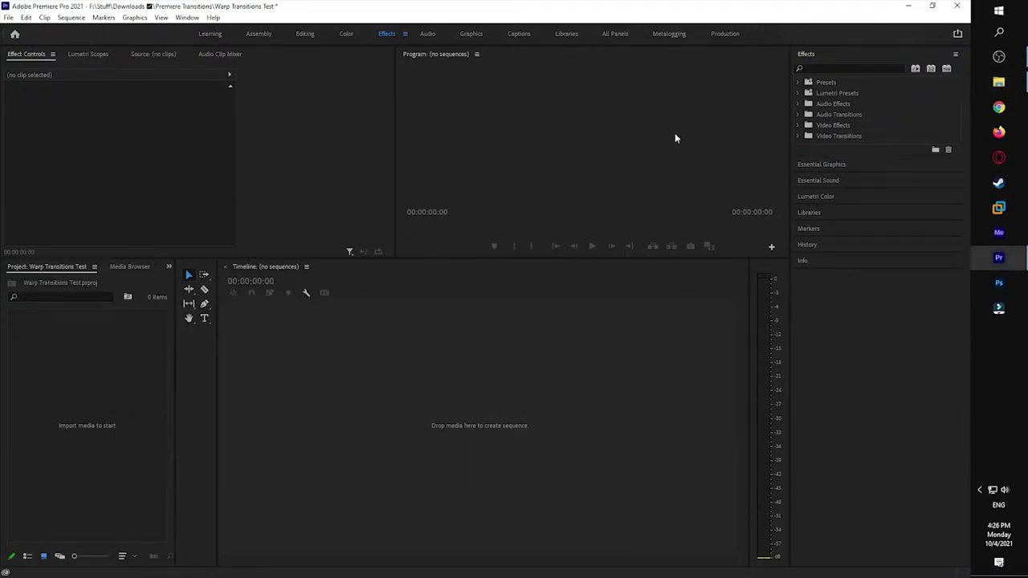
{"action": "right_click", "coordinate": [840, 86]}
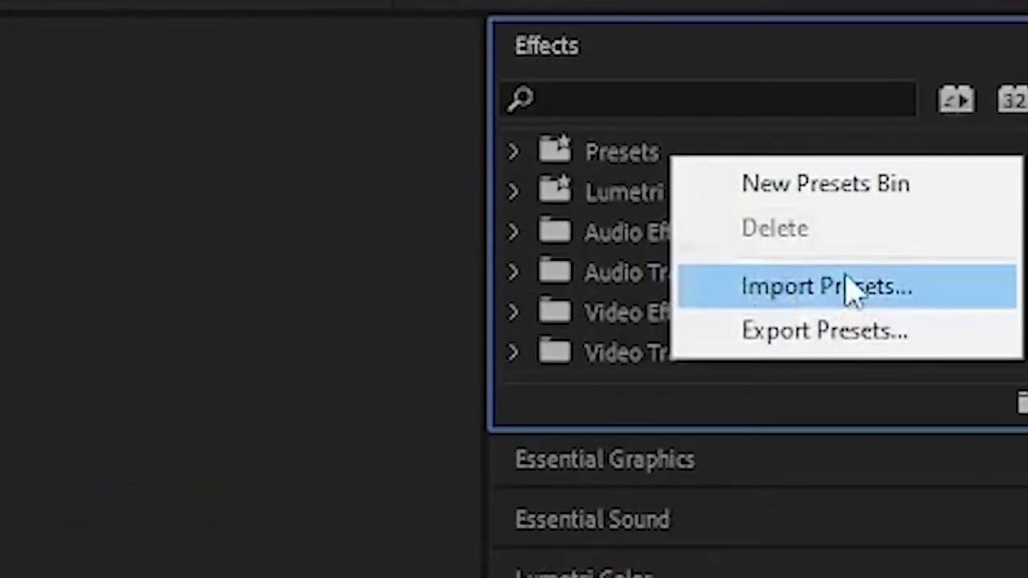
{"action": "left_click", "coordinate": [799, 287]}
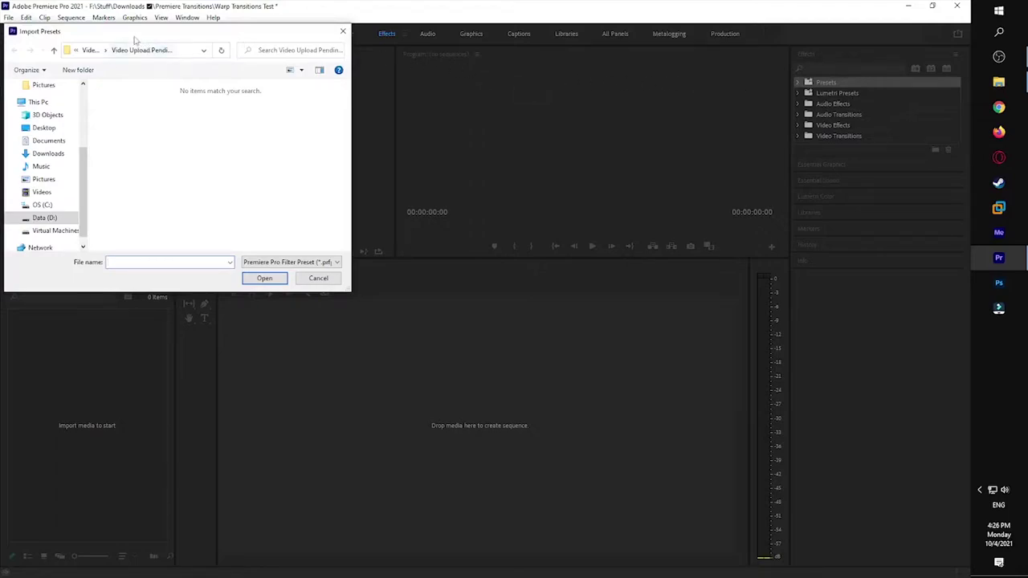
{"action": "left_click_drag", "start_coordinate": [137, 37], "coordinate": [377, 37]}
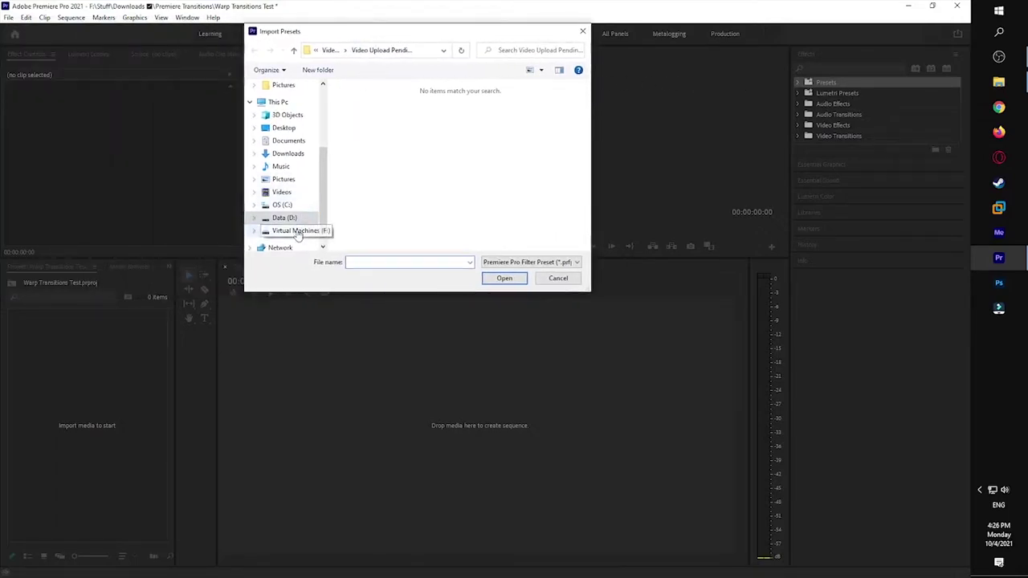
{"action": "left_click", "coordinate": [299, 232]}
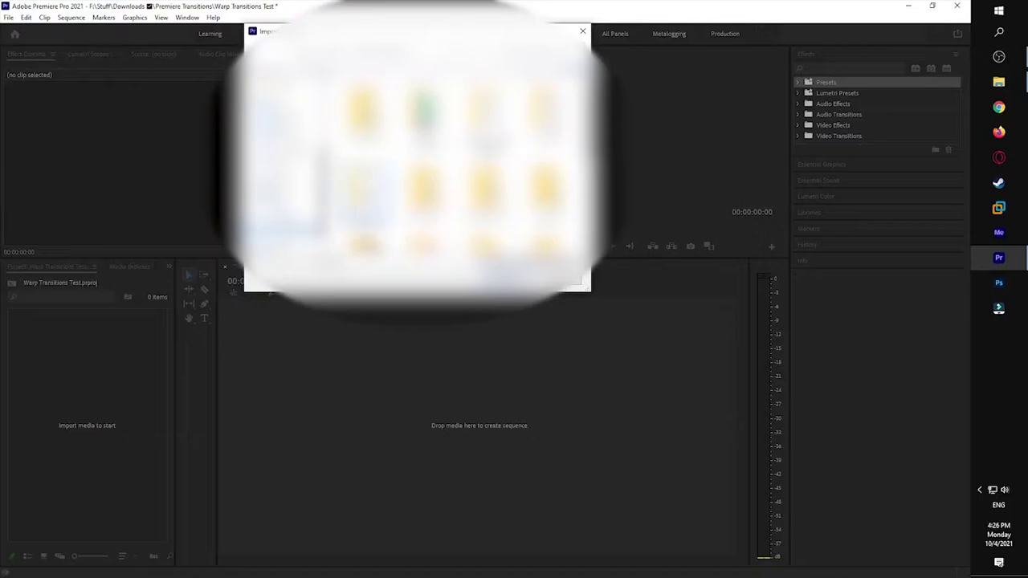
{"action": "scroll", "coordinate": [473, 167], "scroll_direction": "down", "scroll_amount": 1}
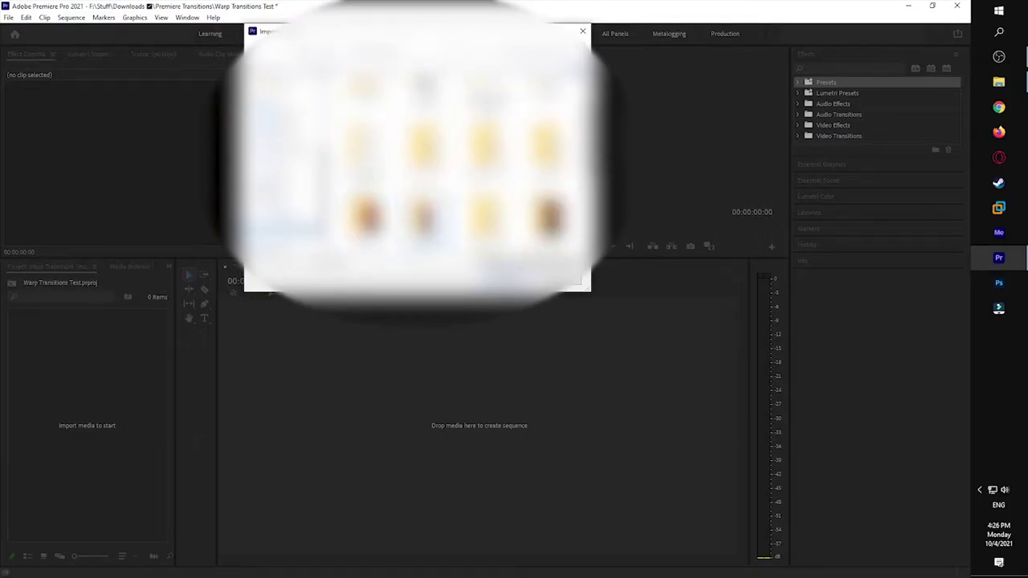
{"action": "double_click", "coordinate": [416, 214]}
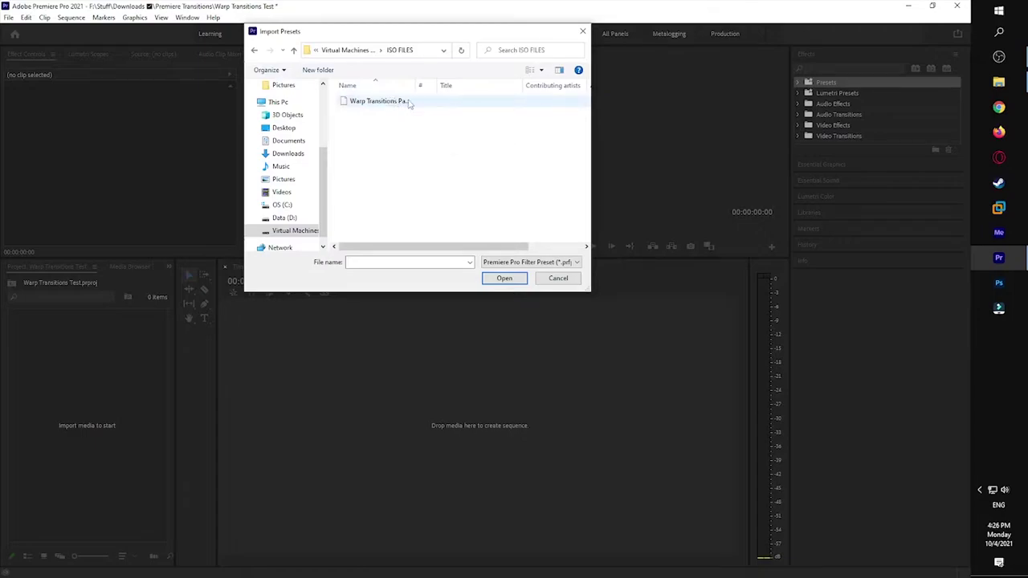
{"action": "left_click", "coordinate": [409, 102]}
{"action": "left_click", "coordinate": [494, 279]}
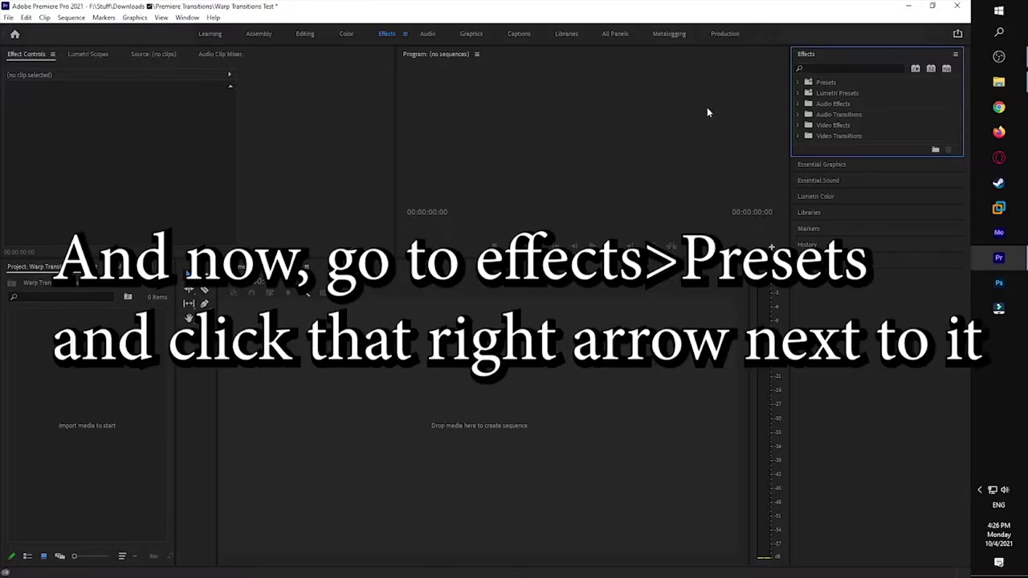
Reveal the Warp Transitions presets and place wallpapr cool.jpg then Win Default.jpg back-to-back on V1
{"action": "left_click", "coordinate": [798, 81]}
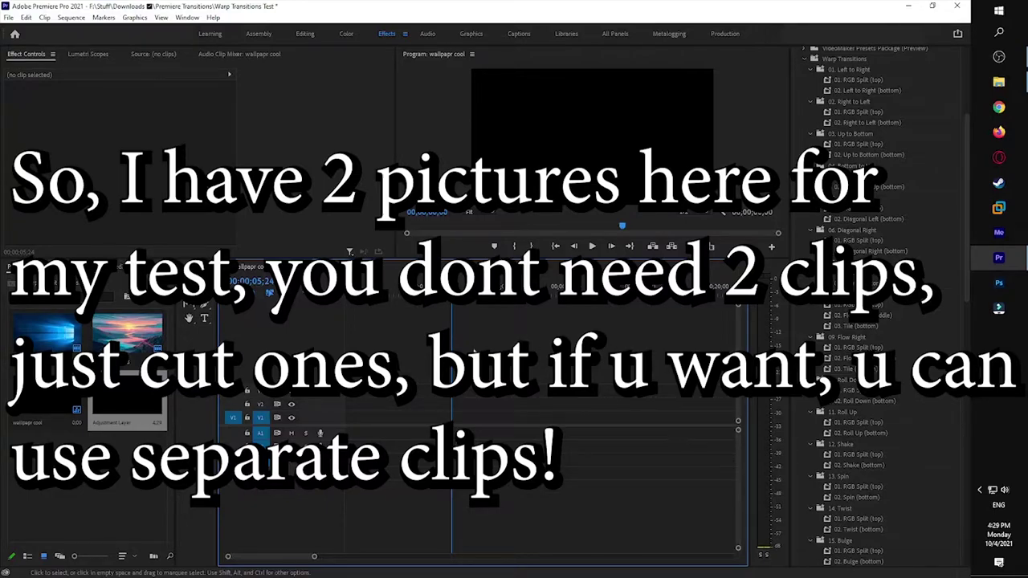
{"action": "left_click", "coordinate": [120, 482]}
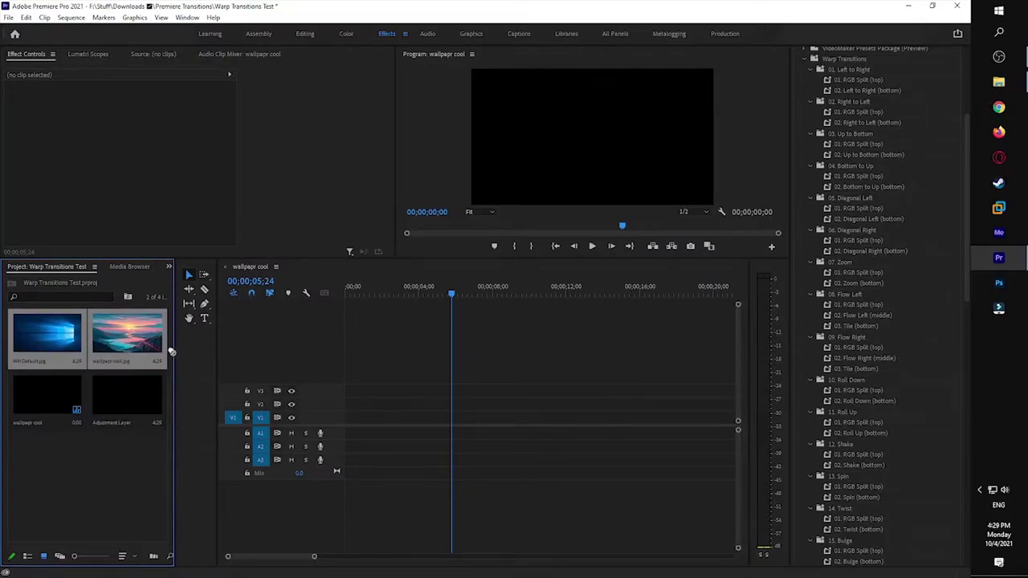
{"action": "left_click_drag", "start_coordinate": [171, 351], "coordinate": [430, 438]}
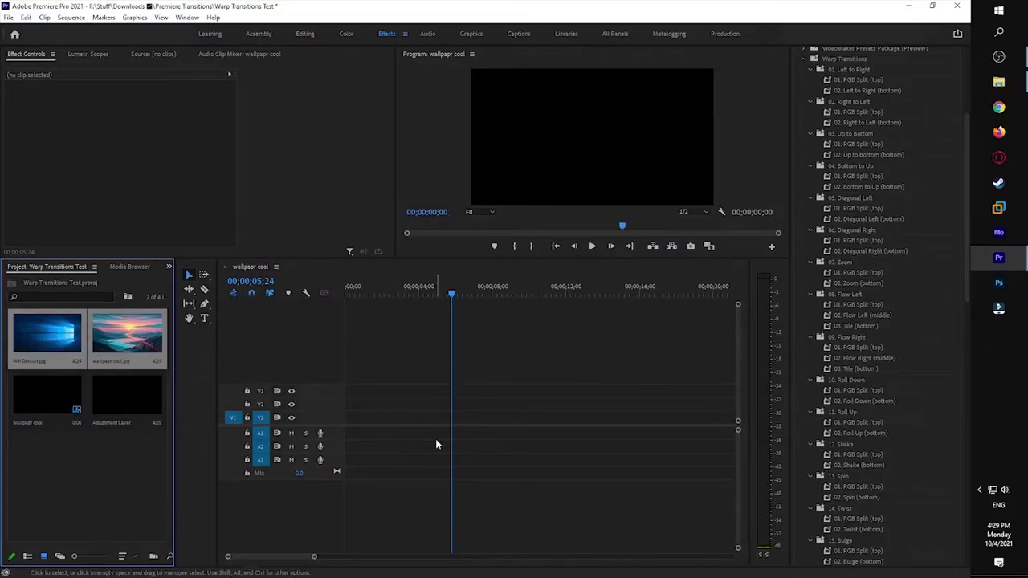
{"action": "left_click_drag", "start_coordinate": [47, 333], "coordinate": [382, 415]}
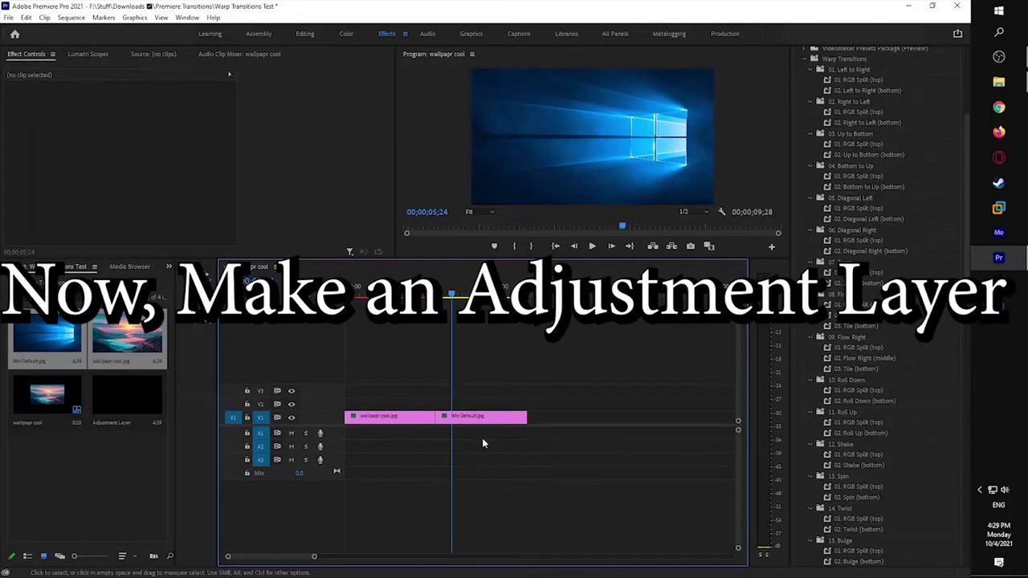
Create an Adjustment Layer, lay it on V2 across the image cut, and snap the playhead there
{"action": "left_click", "coordinate": [120, 404]}
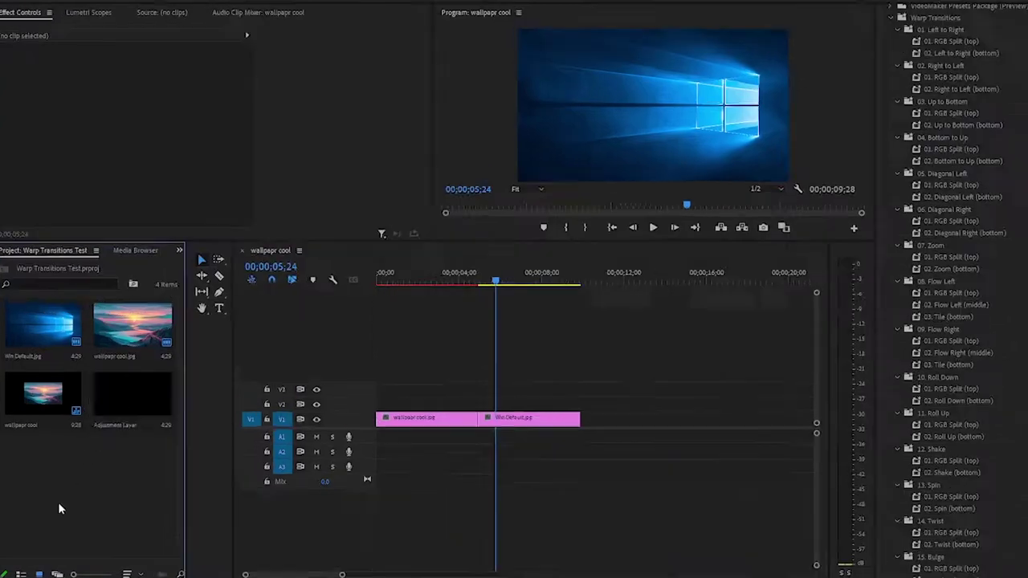
{"action": "right_click", "coordinate": [59, 508]}
{"action": "mouse_move", "coordinate": [128, 338]}
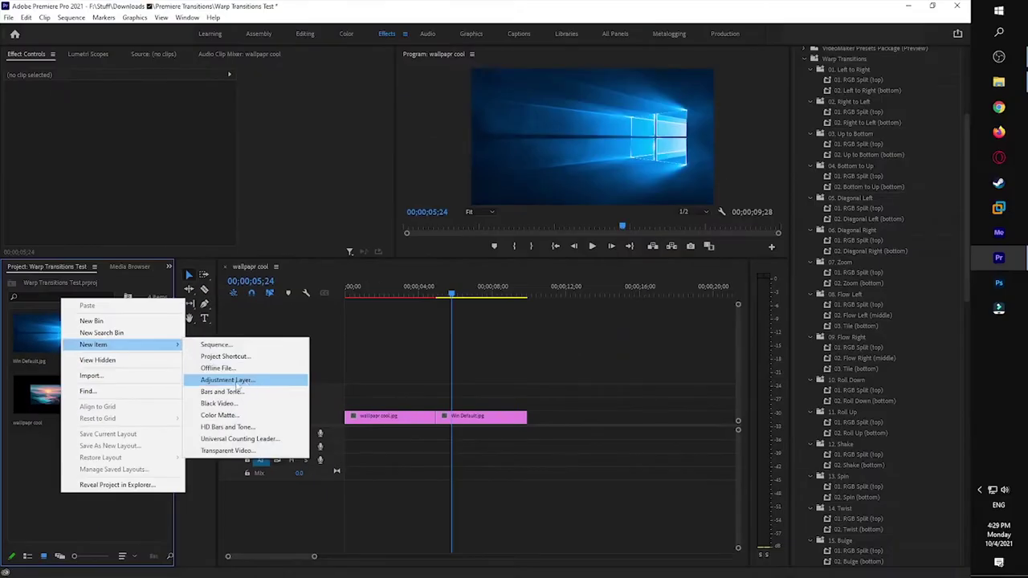
{"action": "left_click", "coordinate": [21, 457]}
{"action": "left_click_drag", "start_coordinate": [157, 399], "coordinate": [411, 405]}
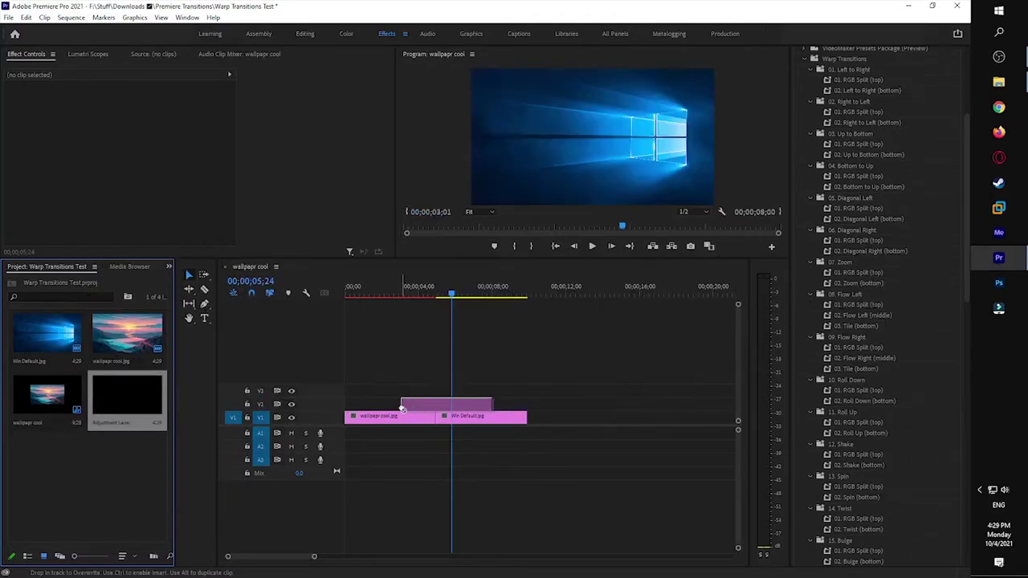
{"action": "key", "text": "Up"}
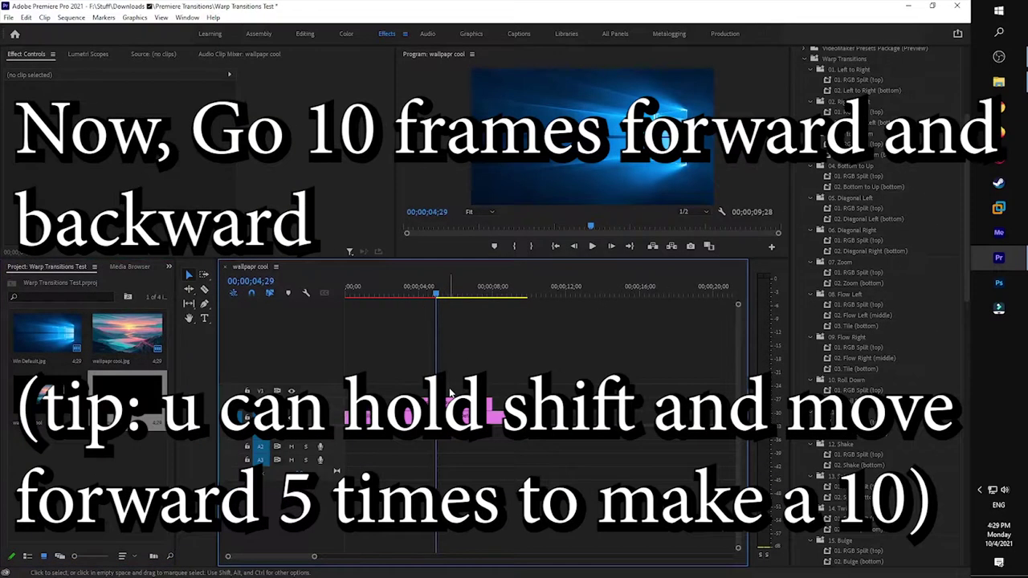
Razor the adjustment layer a few frames before the cut and again at 00;00;05;24
{"action": "key", "text": "shift+Left"}
{"action": "key", "text": "shift+Left"}
{"action": "key", "text": "shift+Left"}
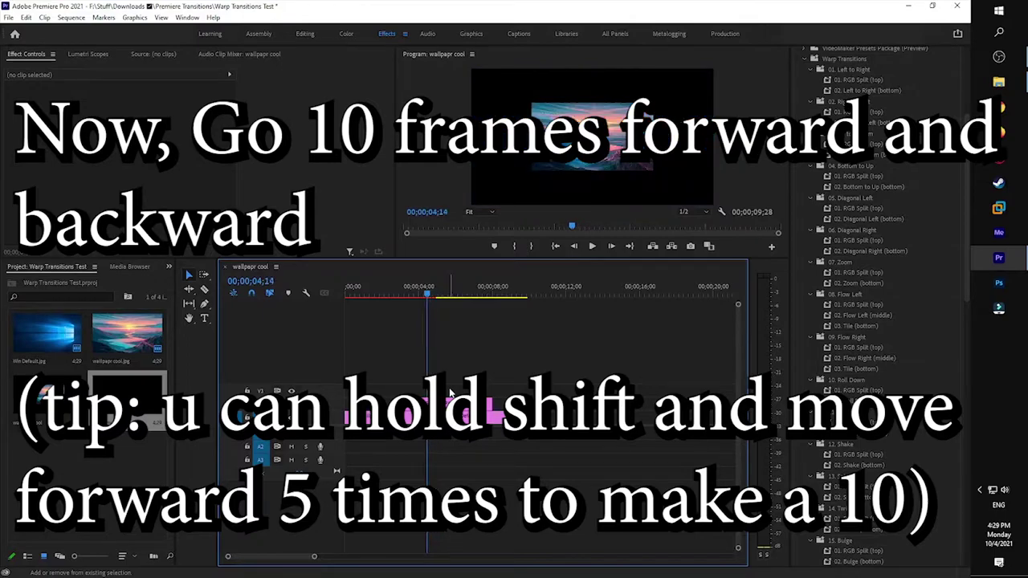
{"action": "key", "text": "shift+Left"}
{"action": "key", "text": "shift+Left"}
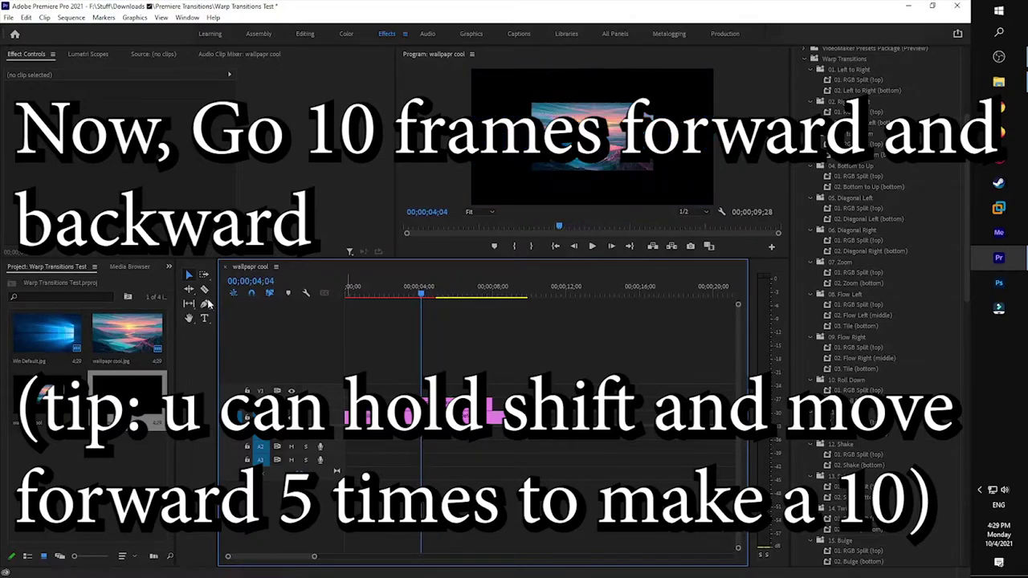
{"action": "left_click", "coordinate": [204, 290]}
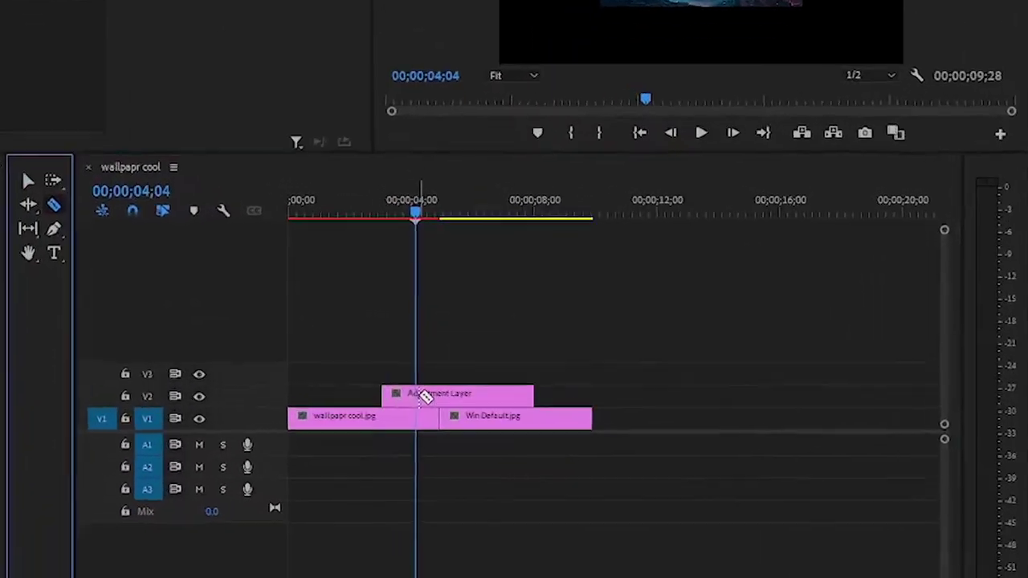
{"action": "left_click", "coordinate": [421, 395]}
{"action": "key", "text": "Home"}
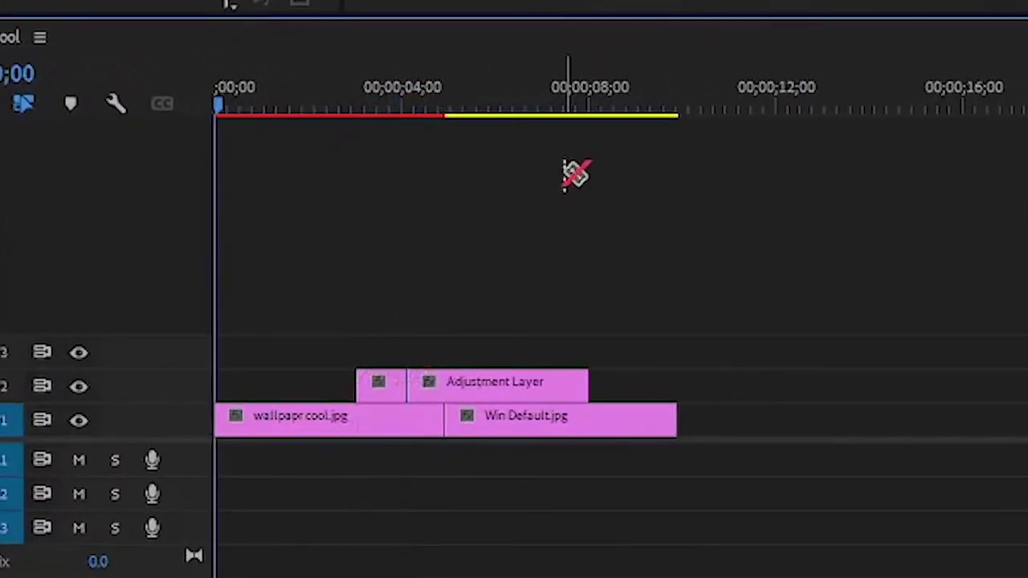
{"action": "key", "text": "Down"}
{"action": "key", "text": "space"}
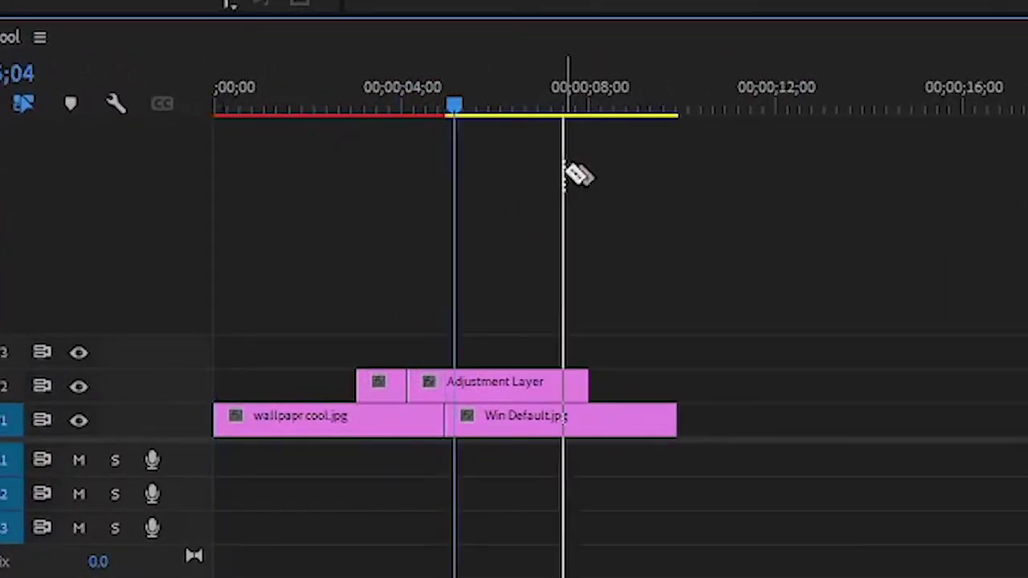
{"action": "key", "text": "space"}
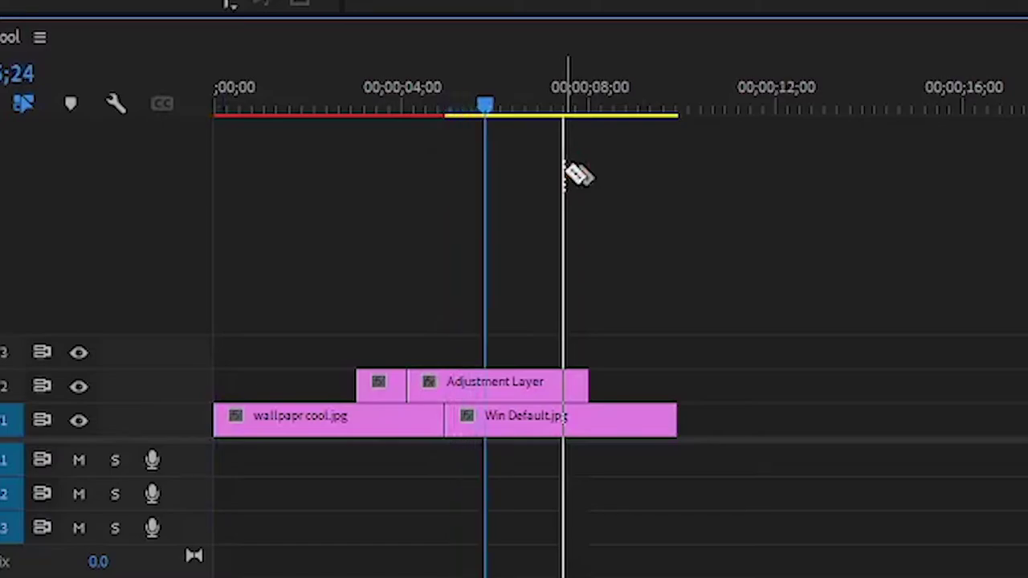
{"action": "left_click", "coordinate": [453, 404]}
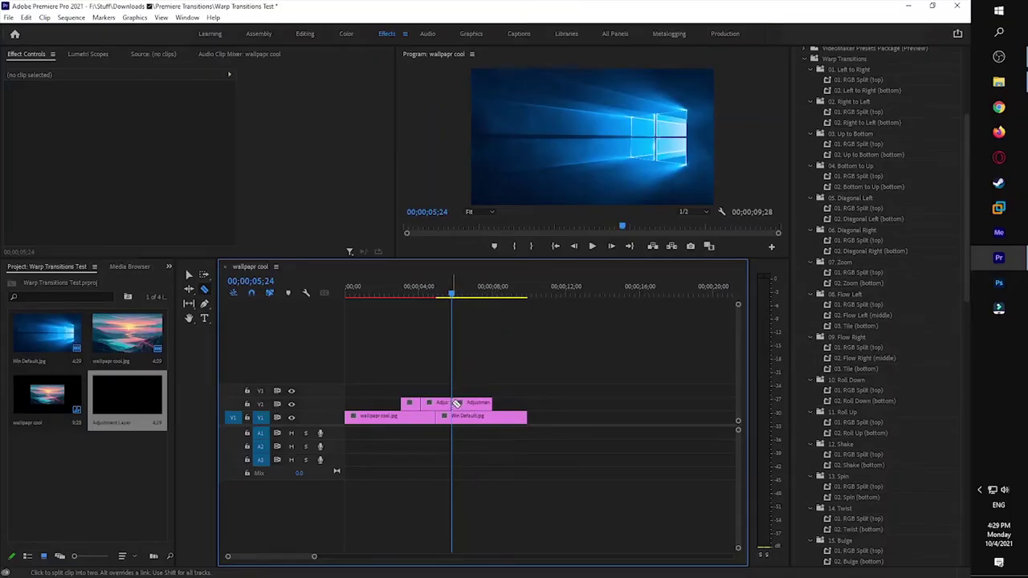
Delete the outer adjustment layer pieces and Alt-duplicate the remaining piece onto V3
{"action": "key", "text": "v"}
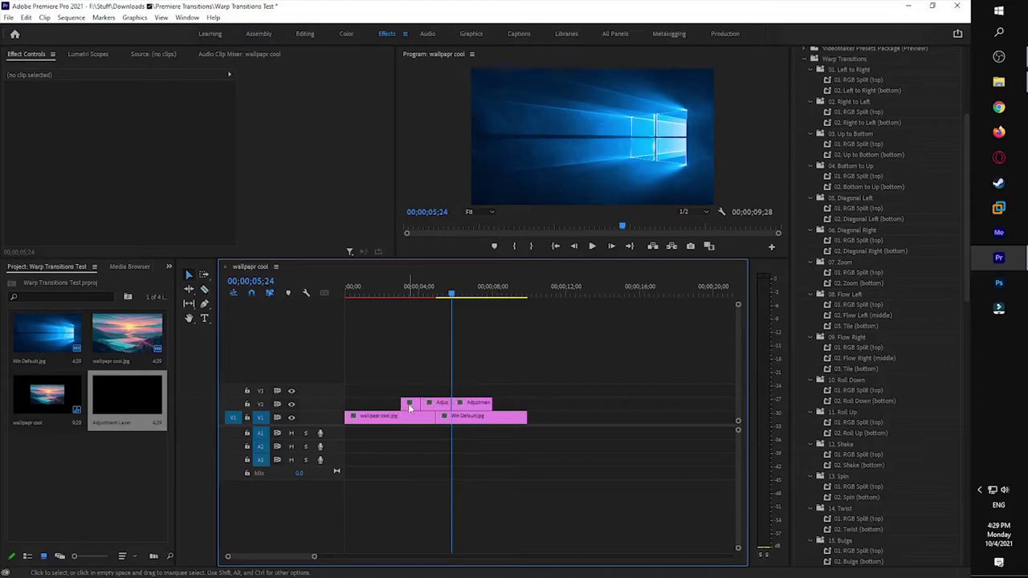
{"action": "left_click", "coordinate": [409, 406]}
{"action": "key", "text": "Delete"}
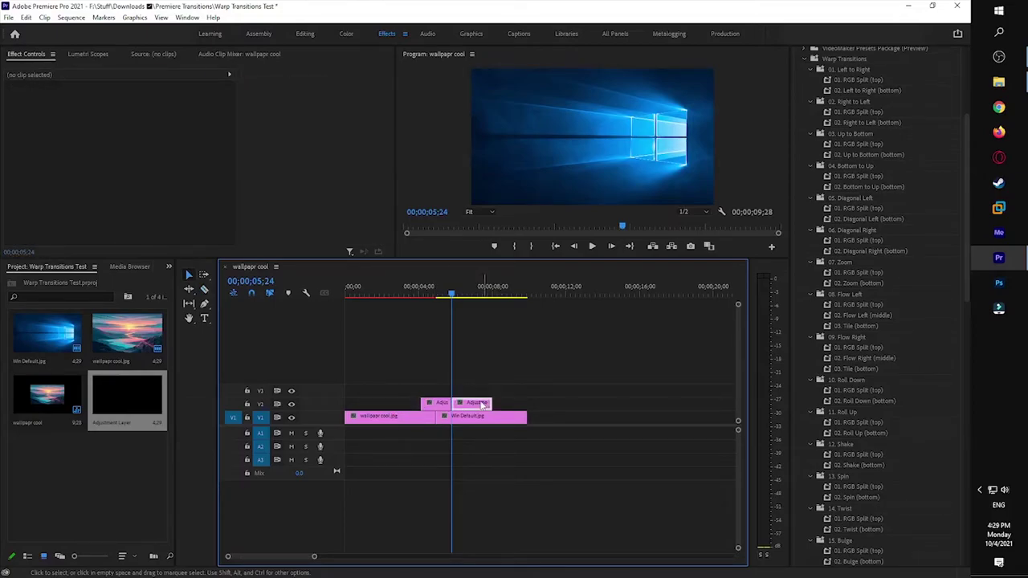
{"action": "left_click", "coordinate": [482, 404]}
{"action": "key", "text": "Delete"}
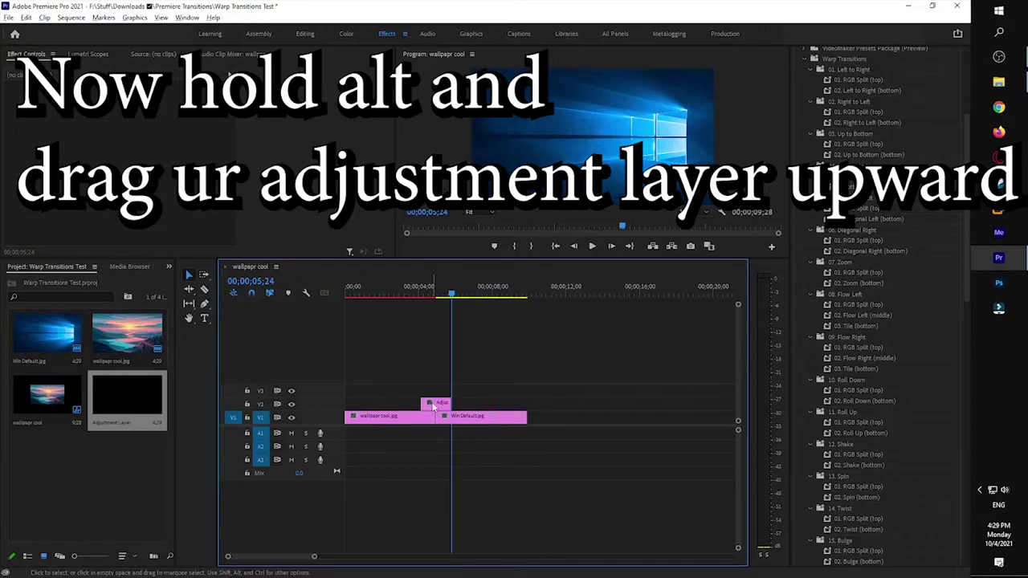
{"action": "left_click_drag", "start_coordinate": [432, 406], "coordinate": [434, 393]}
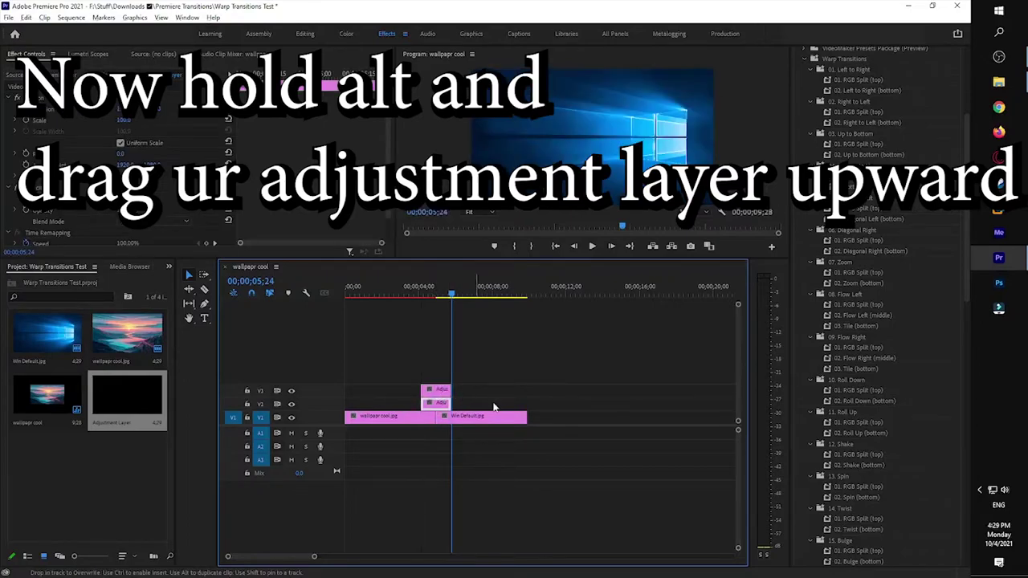
{"action": "left_click", "coordinate": [590, 419]}
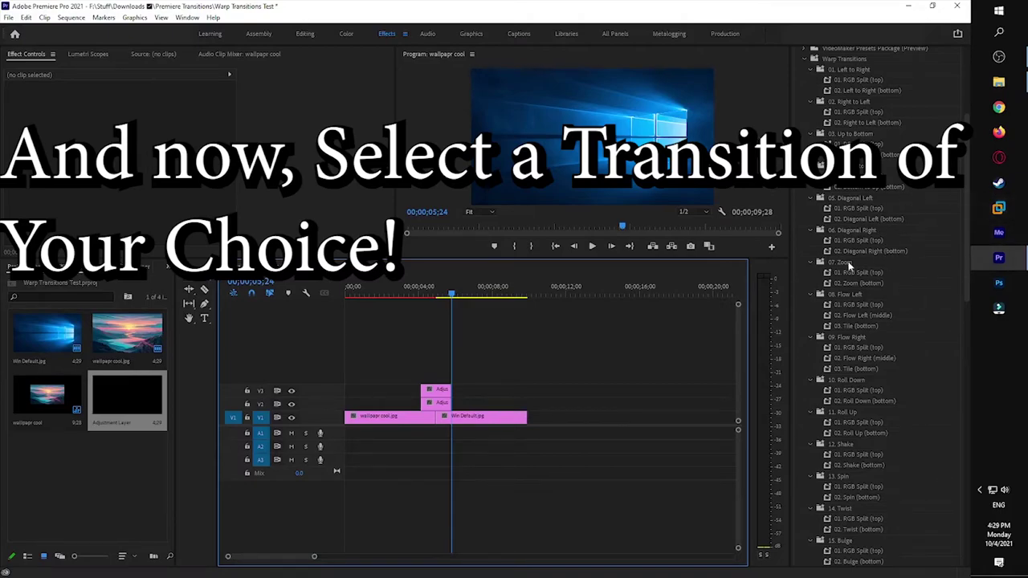
Apply RGB Split (top) to the V3 adjustment layer and Up to Bottom (bottom) to V2
{"action": "scroll", "coordinate": [850, 263], "scroll_direction": "up", "scroll_amount": 2}
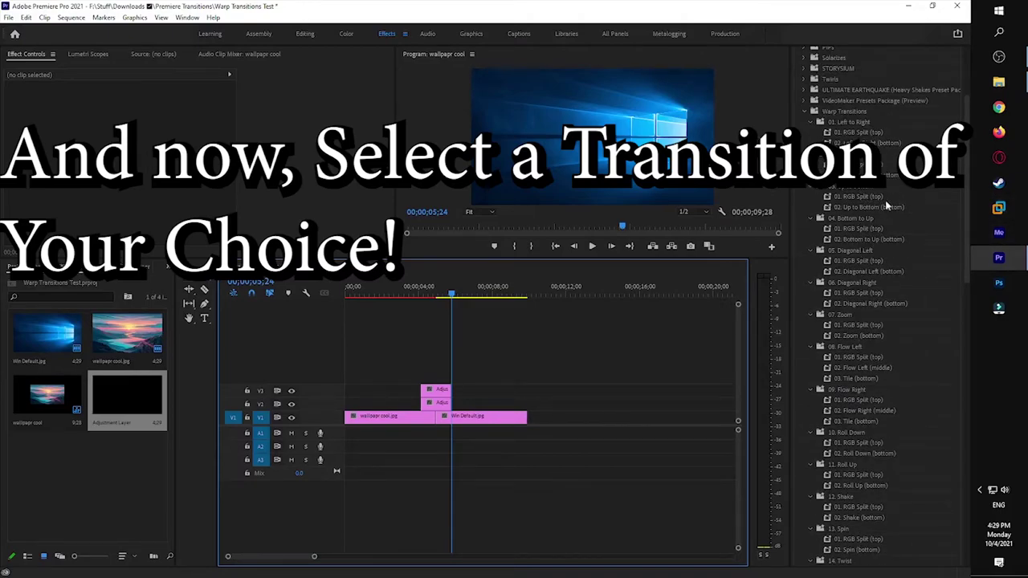
{"action": "left_click_drag", "start_coordinate": [851, 197], "coordinate": [434, 391]}
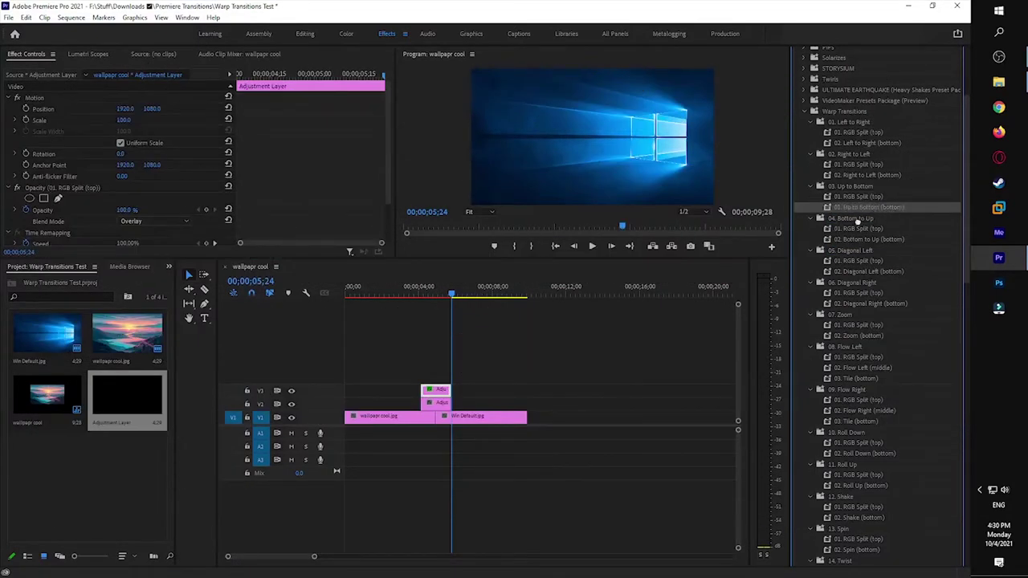
{"action": "mouse_move", "coordinate": [887, 207]}
{"action": "left_mouse_down"}
{"action": "mouse_move", "coordinate": [451, 410]}
{"action": "mouse_move", "coordinate": [439, 404]}
{"action": "left_mouse_up"}
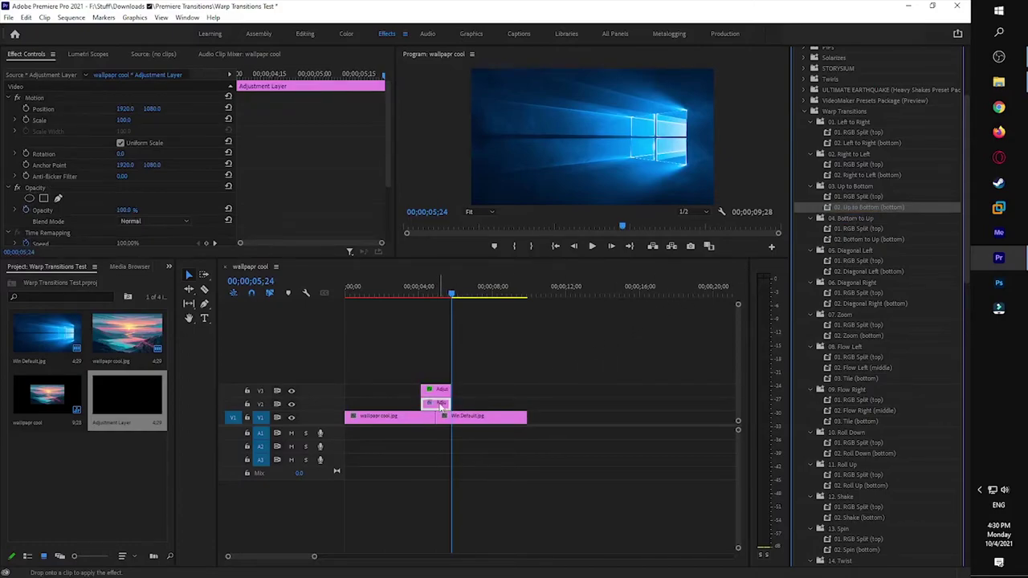
{"action": "left_click", "coordinate": [457, 345]}
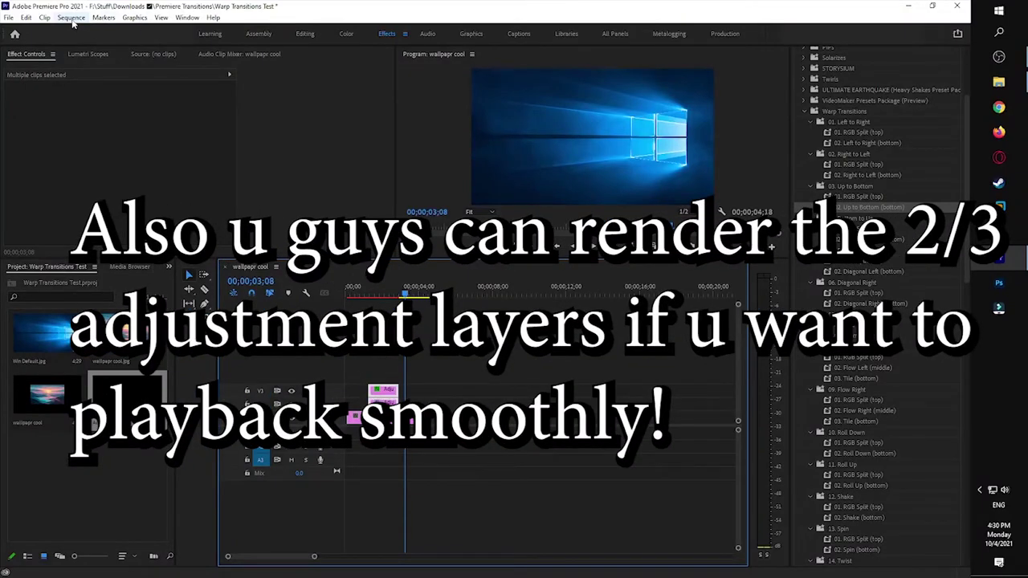
Render the selected adjustment layers with Sequence > Render Selection
{"action": "left_click", "coordinate": [72, 20]}
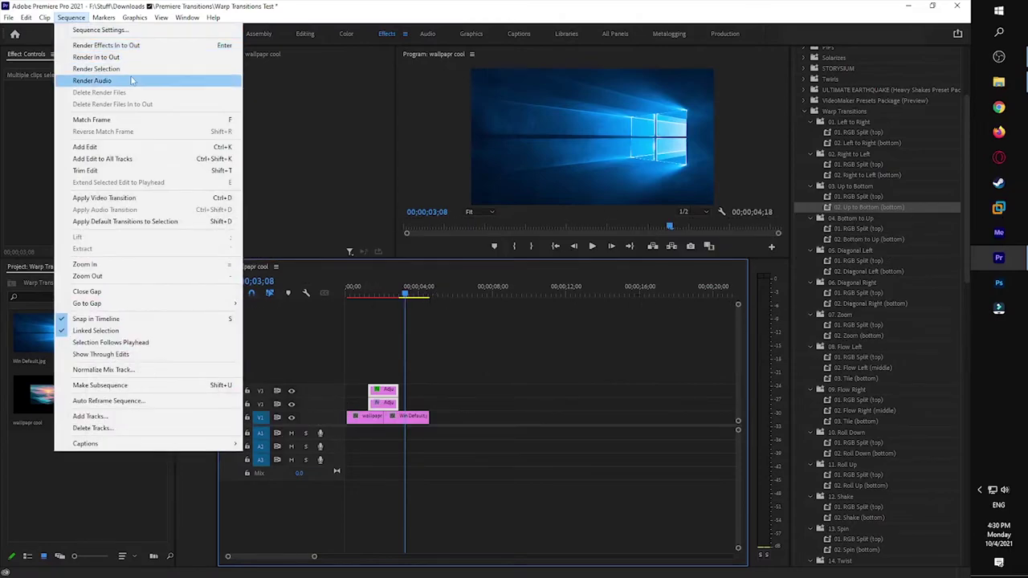
{"action": "left_click", "coordinate": [123, 68]}
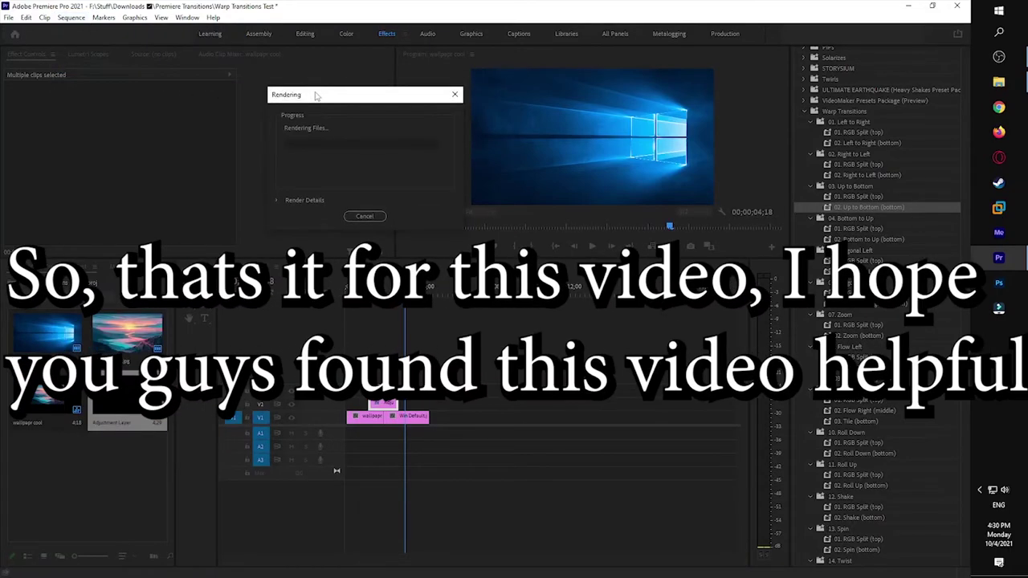
{"action": "left_click_drag", "start_coordinate": [317, 98], "coordinate": [419, 163]}
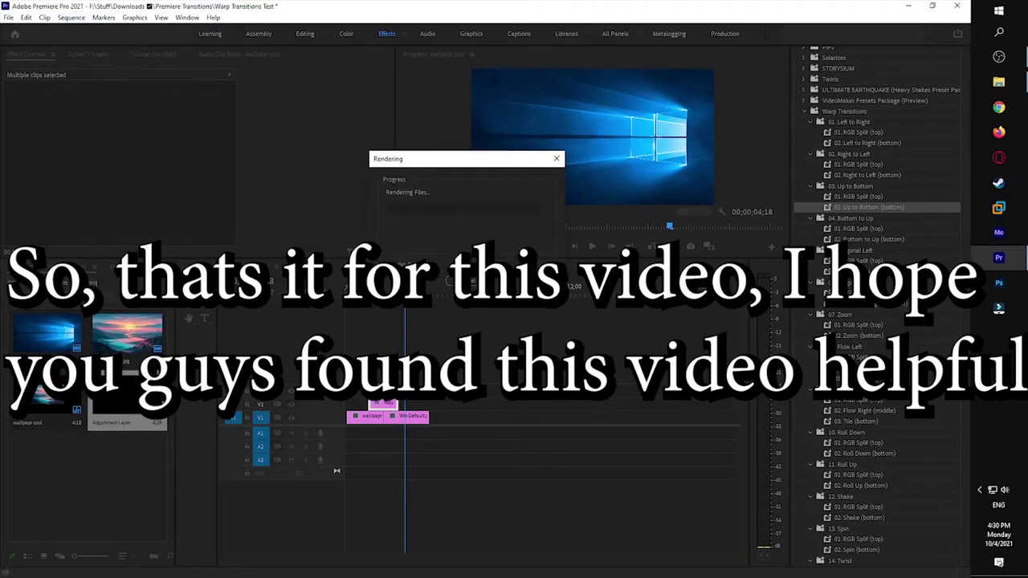